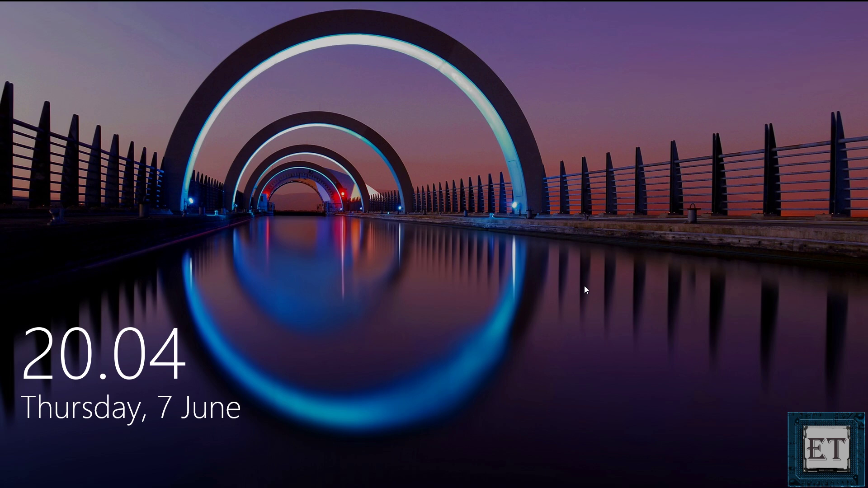
- Dismiss the lock screen and sign in with the account password
{"action": "left_click", "coordinate": [594, 293]}
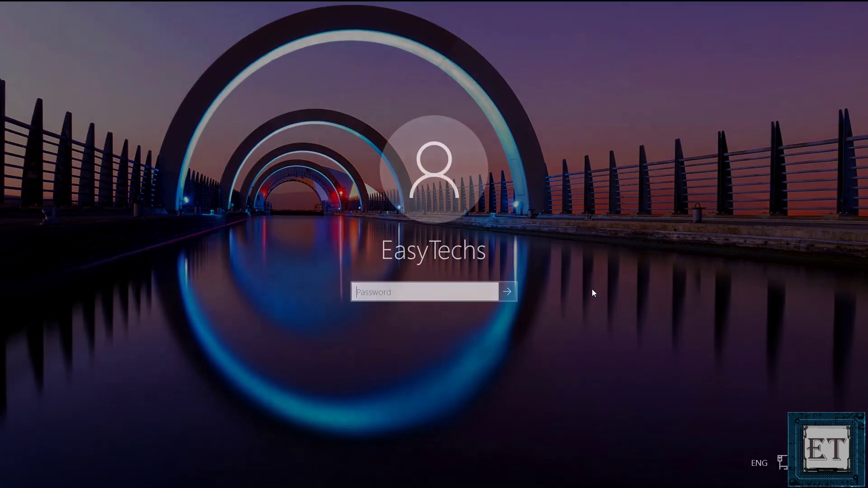
{"action": "type", "text": "****"}
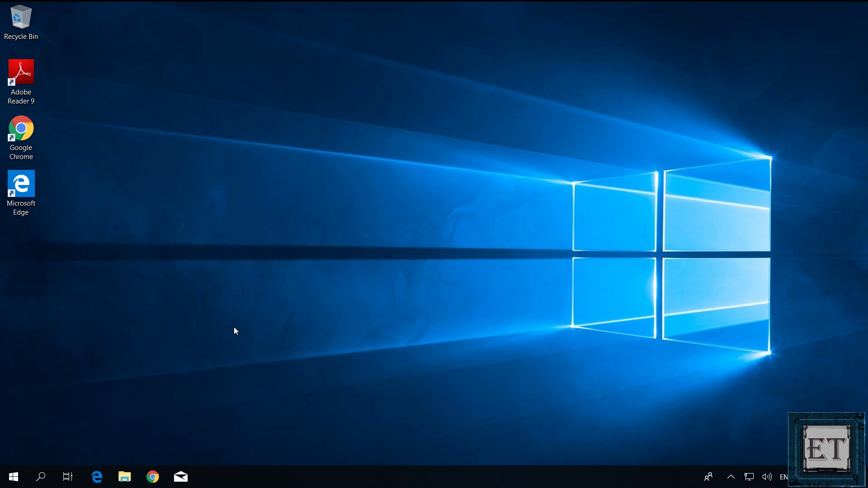
- Find the Run app through taskbar search and launch msconfig from it
{"action": "left_click", "coordinate": [42, 477]}
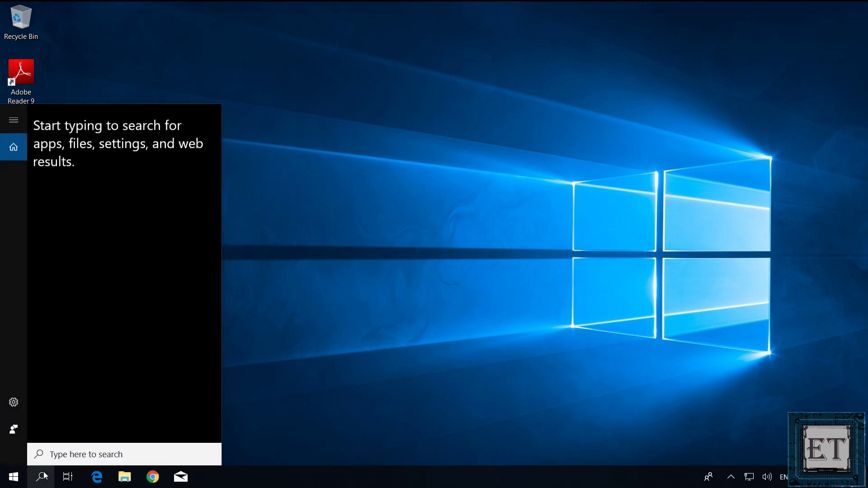
{"action": "type", "text": "run"}
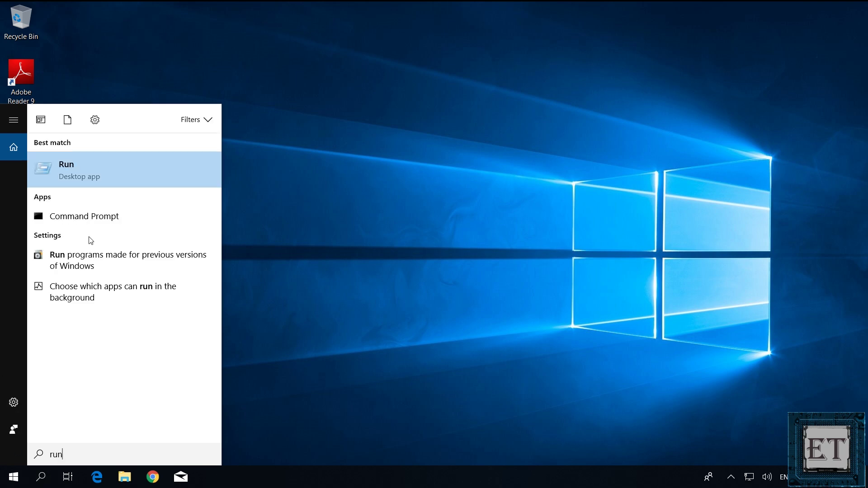
{"action": "left_click", "coordinate": [94, 174]}
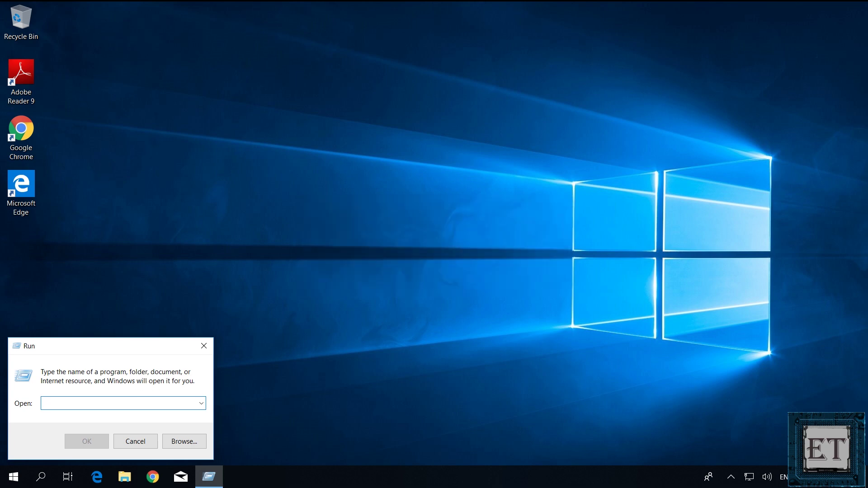
{"action": "type", "text": "msco"}
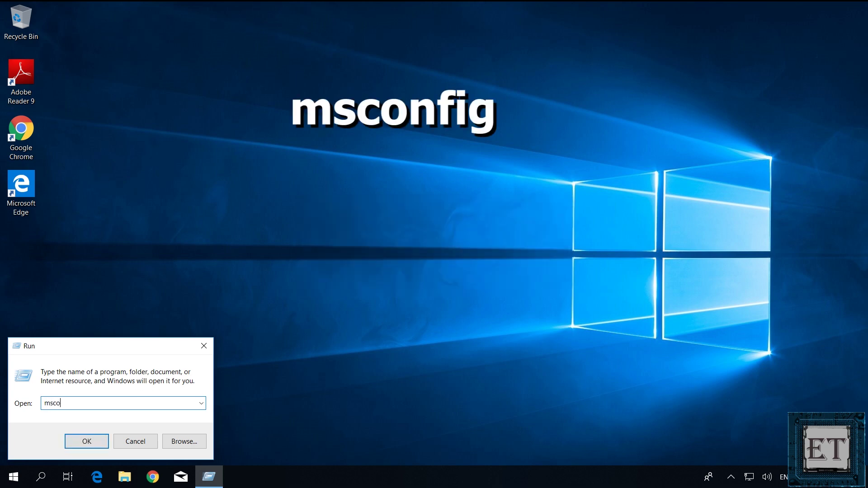
{"action": "type", "text": "nfig"}
{"action": "key", "text": "Return"}
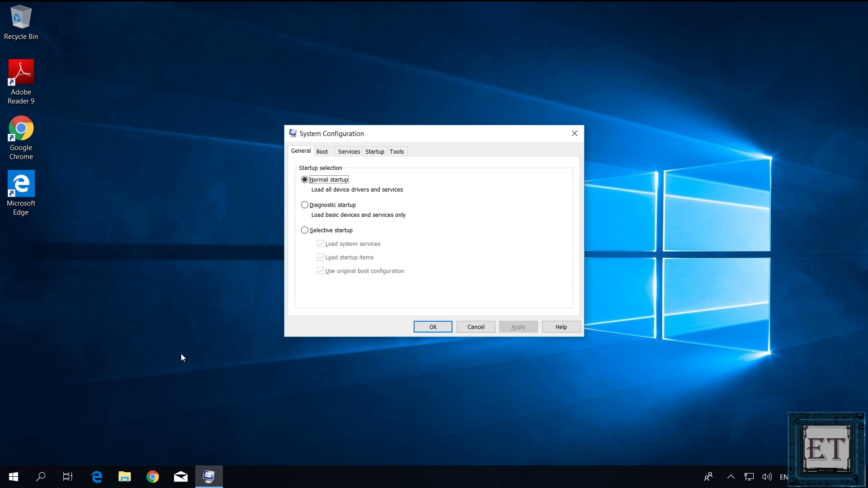
- Turn on Safe boot with the Minimal option on the Boot tab, apply, and confirm with OK
{"action": "left_click", "coordinate": [325, 153]}
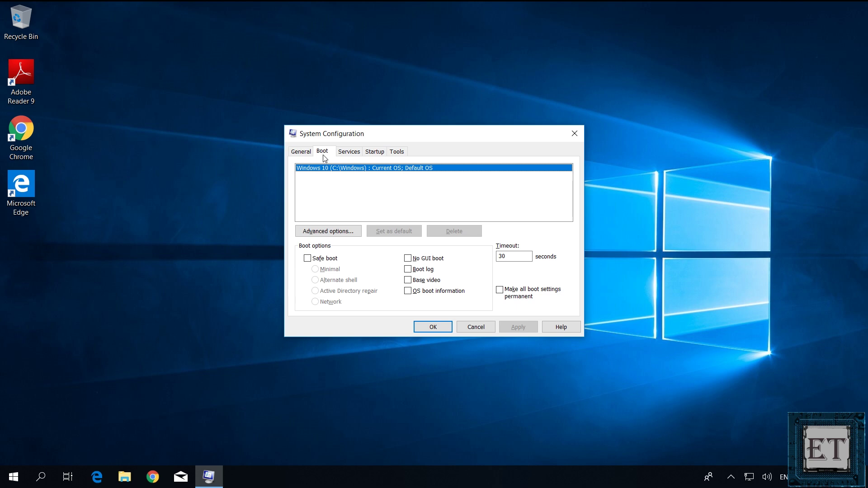
{"action": "left_click", "coordinate": [310, 261]}
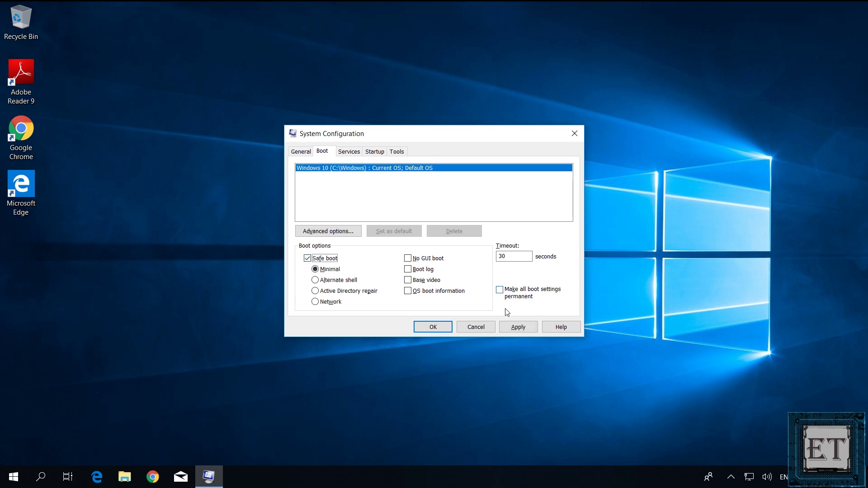
{"action": "left_click", "coordinate": [519, 328]}
{"action": "left_click", "coordinate": [433, 327]}
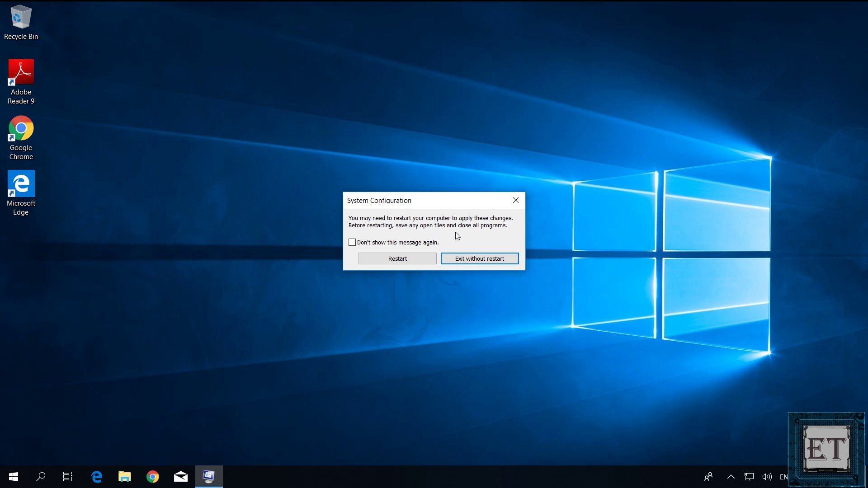
- Restart from the prompt, then sign back in to reach the Safe Mode desktop
{"action": "left_click", "coordinate": [407, 261]}
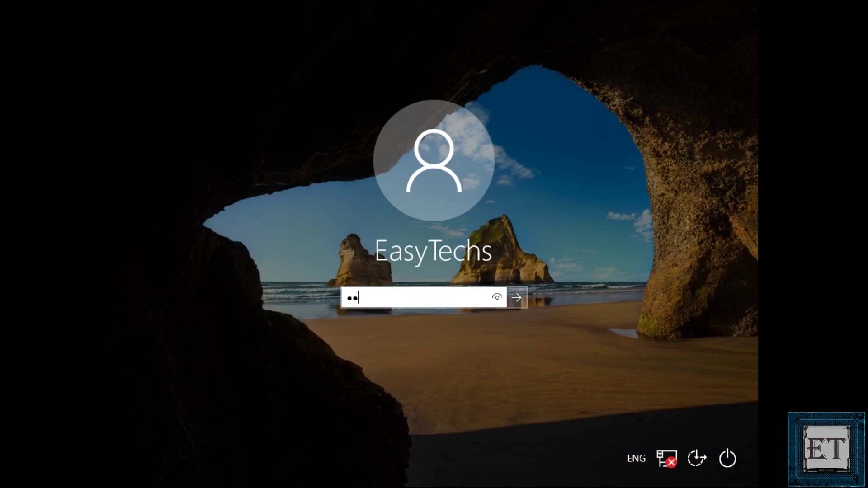
{"action": "key", "text": "Return"}
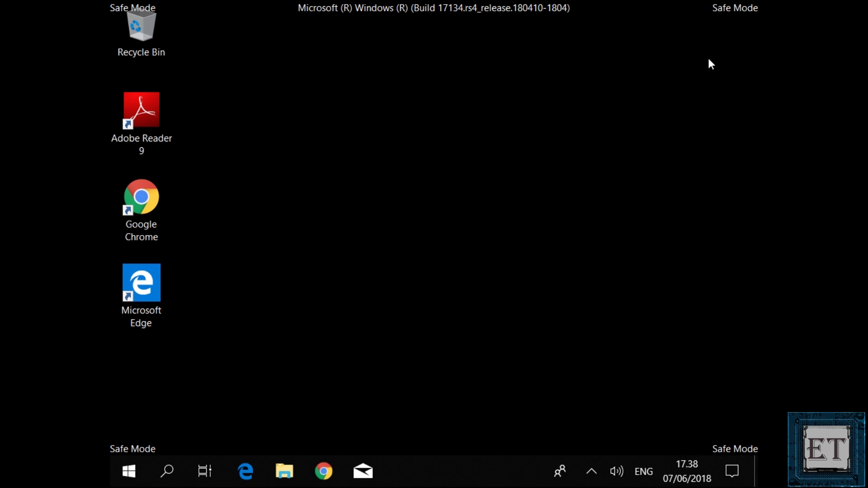
- Open System Configuration through the Run app found via taskbar search
{"action": "left_click", "coordinate": [163, 470]}
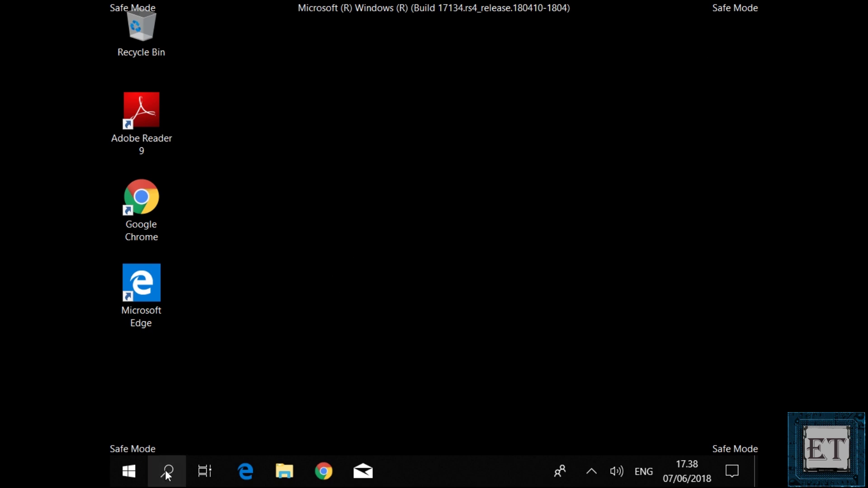
{"action": "type", "text": "run"}
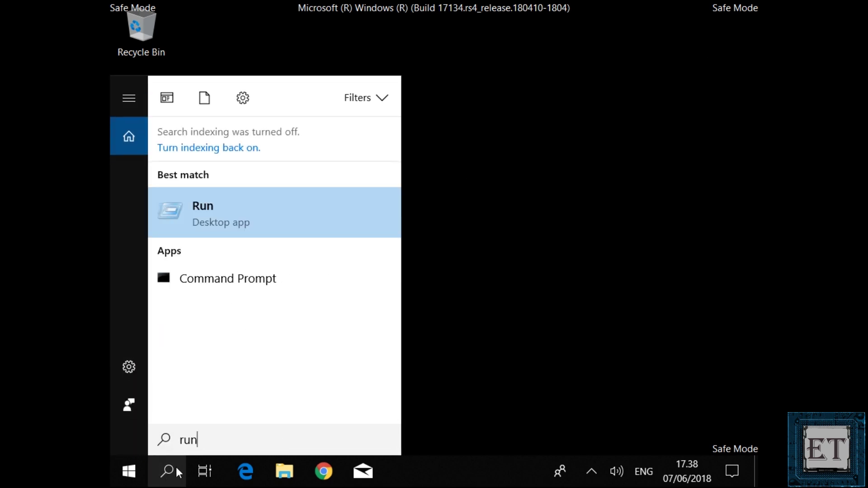
{"action": "left_click", "coordinate": [194, 207]}
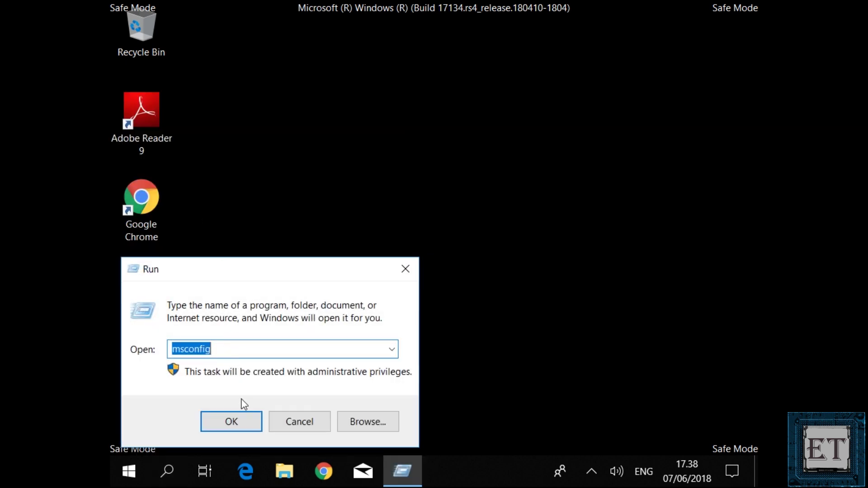
{"action": "left_click", "coordinate": [236, 427]}
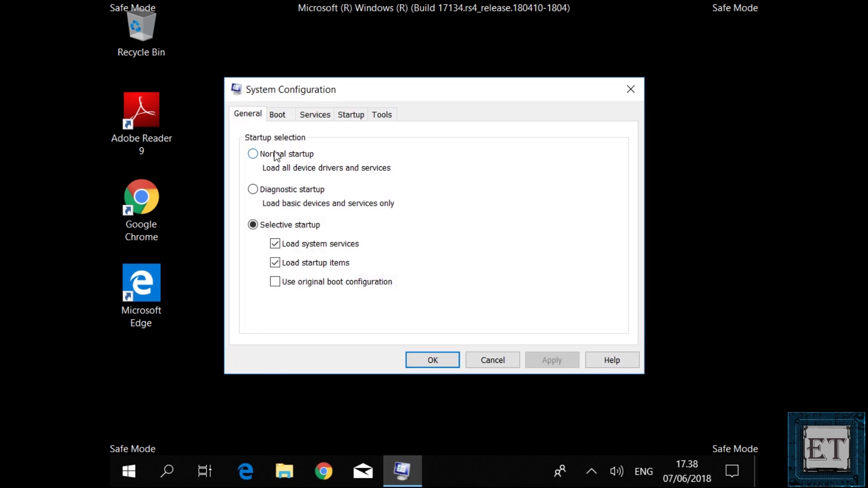
- Uncheck Safe boot on the Boot tab, apply, and confirm with OK
{"action": "left_click", "coordinate": [278, 116]}
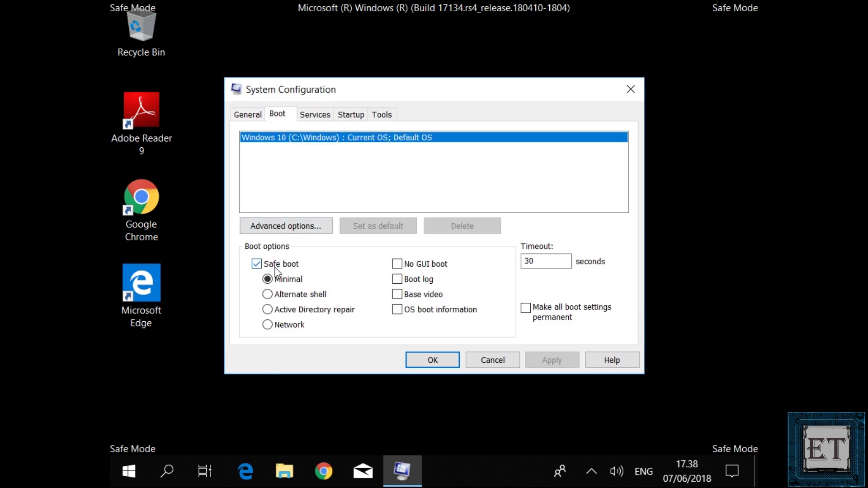
{"action": "left_click", "coordinate": [257, 265]}
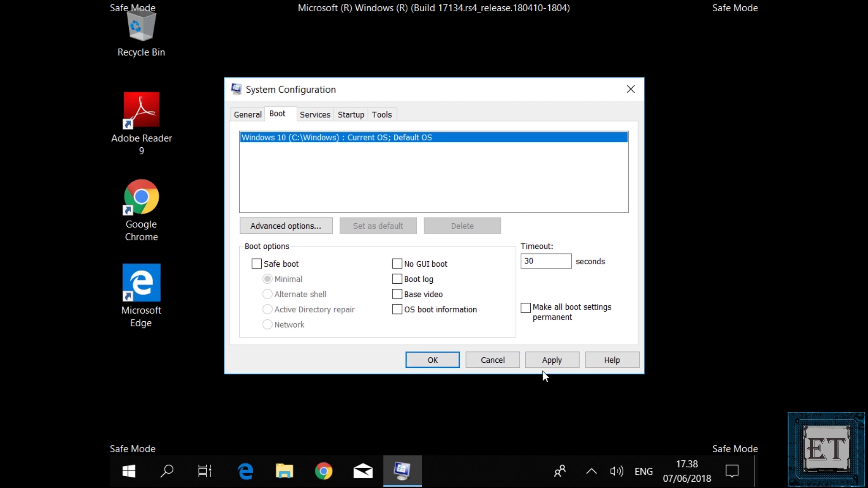
{"action": "left_click", "coordinate": [555, 364]}
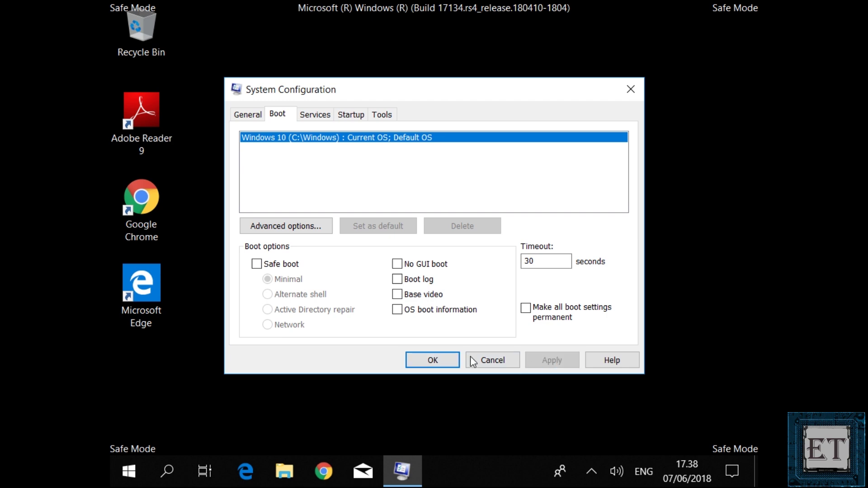
{"action": "left_click", "coordinate": [441, 362]}
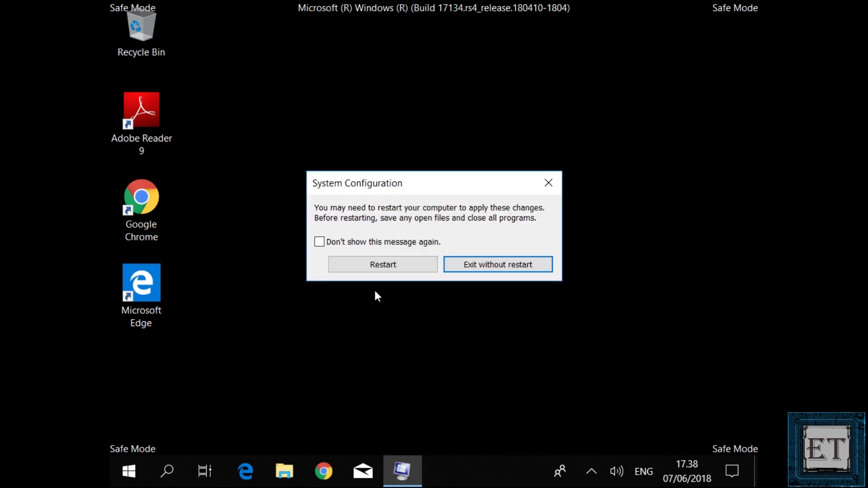
- Restart from the prompt, then sign in with the password to return to normal mode
{"action": "left_click", "coordinate": [387, 267]}
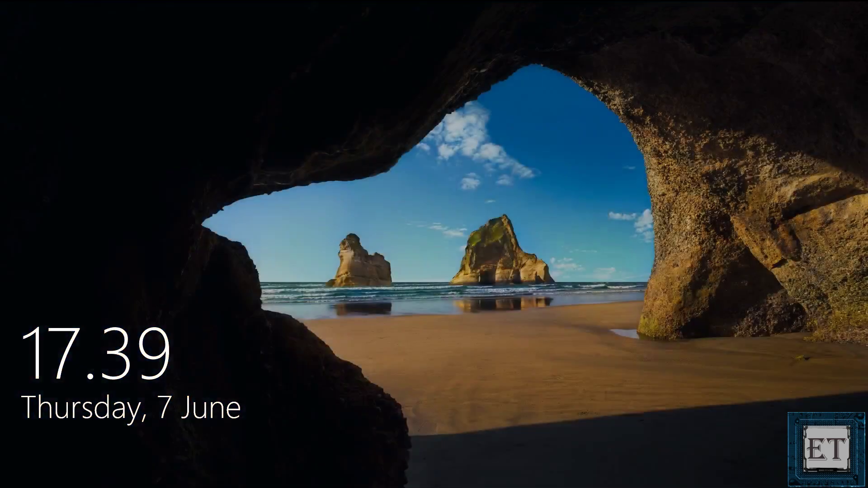
{"action": "left_click", "coordinate": [431, 308]}
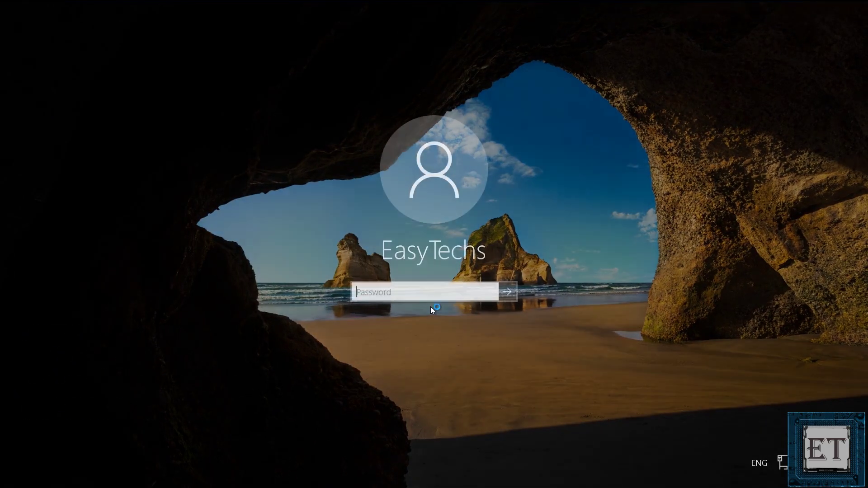
{"action": "type", "text": "****"}
{"action": "key", "text": "Return"}
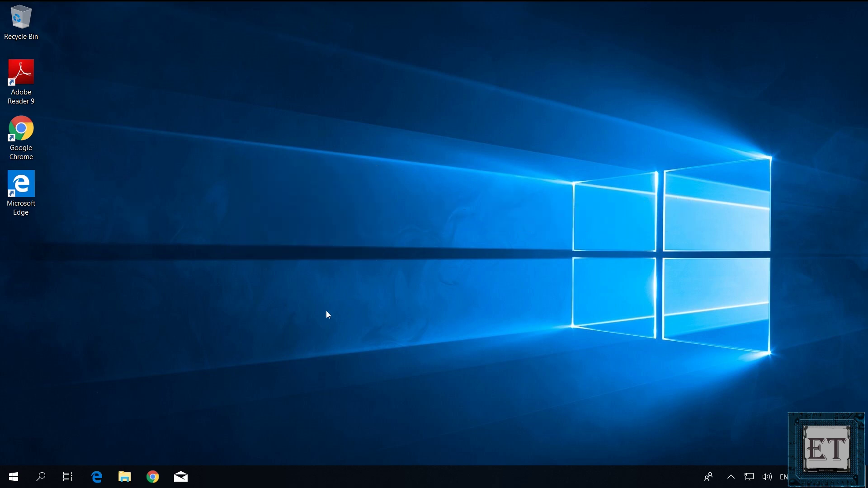
- Shift-restart from the Start menu's Power options to boot into the recovery options
{"action": "left_click", "coordinate": [13, 476]}
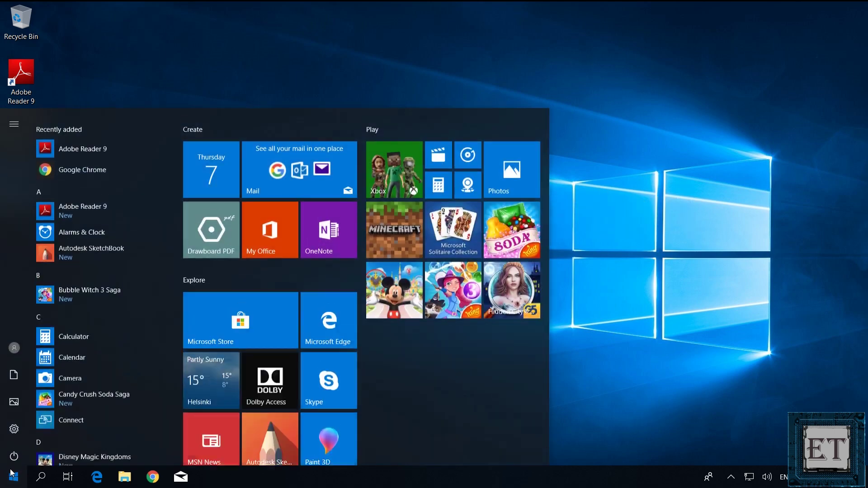
{"action": "left_click", "coordinate": [15, 452]}
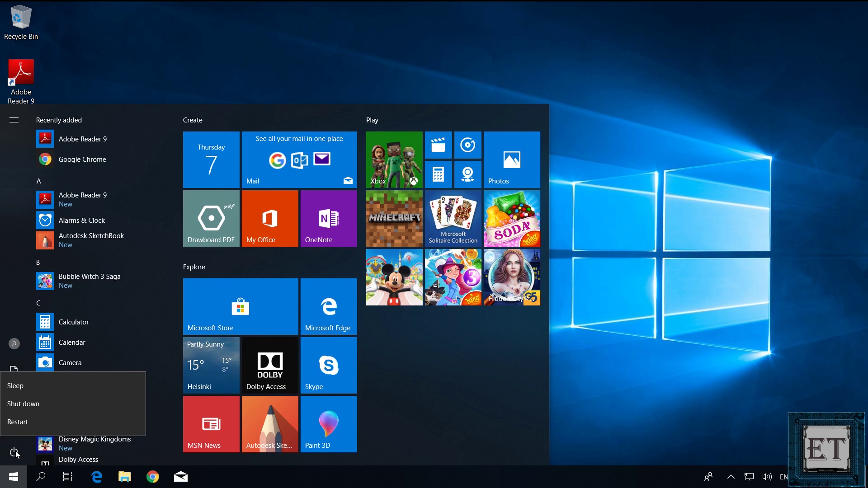
{"action": "left_click", "coordinate": [19, 422], "text": "shift"}
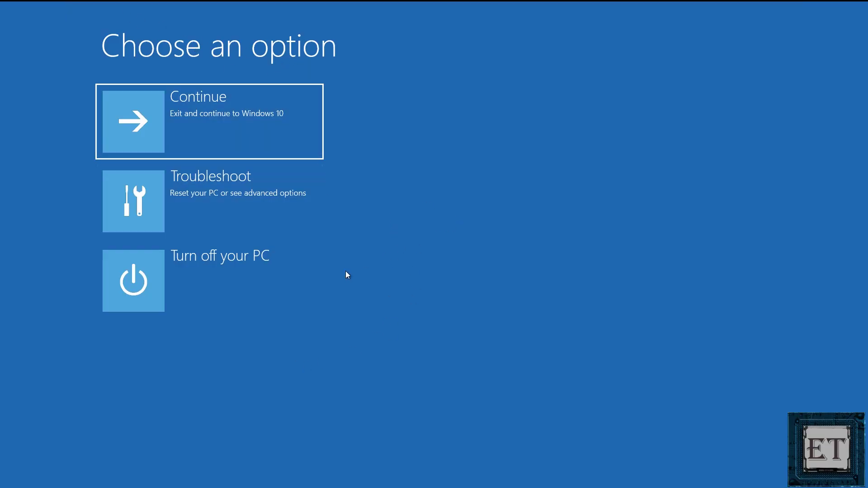
- Go to Troubleshoot > Advanced options > Startup Settings and restart to choose a startup mode
{"action": "left_click", "coordinate": [203, 193]}
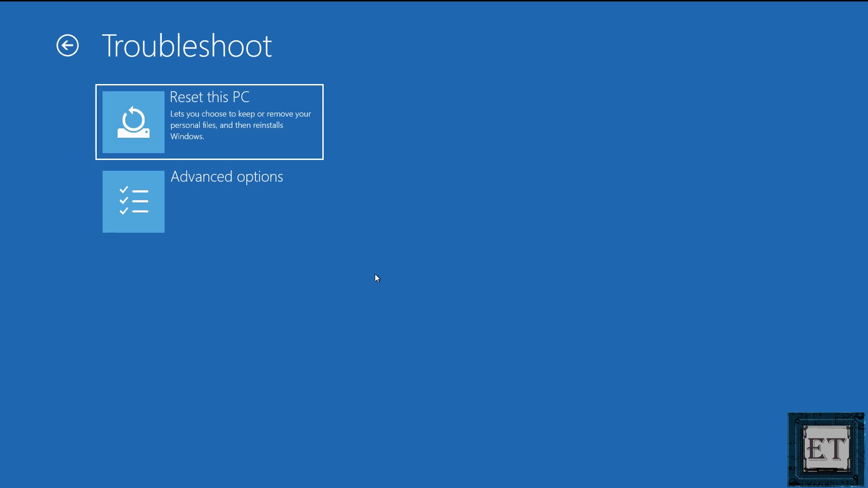
{"action": "left_click", "coordinate": [209, 213]}
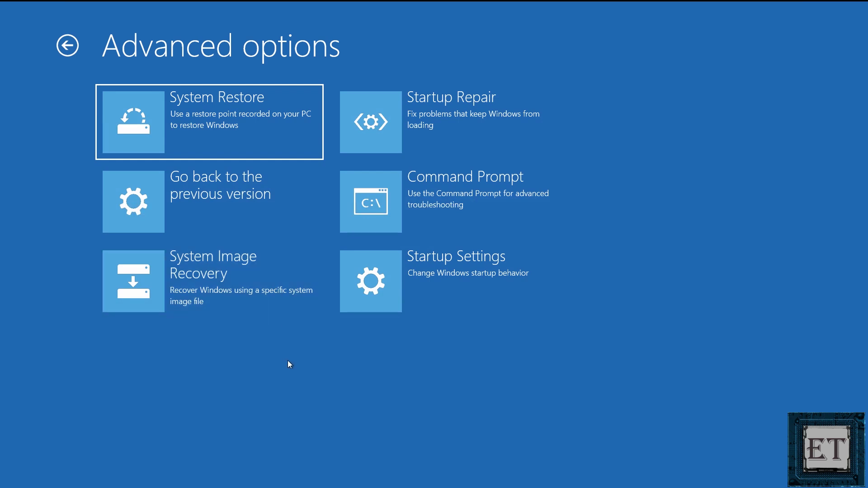
{"action": "left_click", "coordinate": [462, 284]}
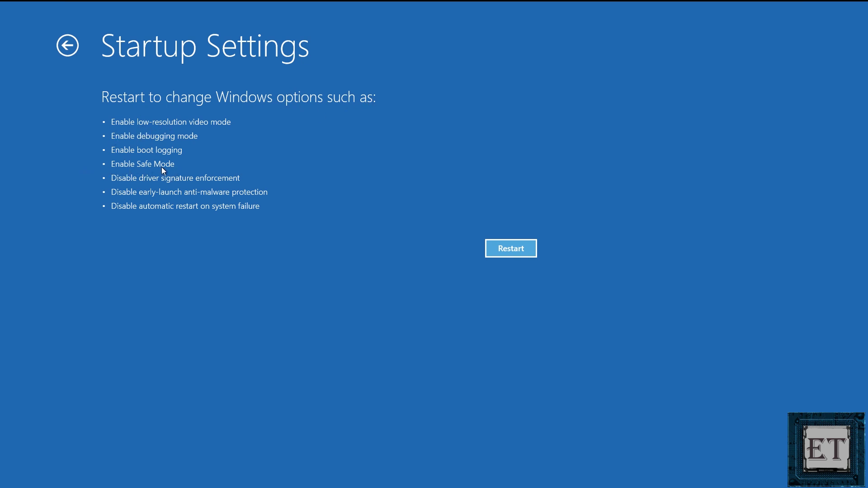
{"action": "left_click", "coordinate": [511, 248]}
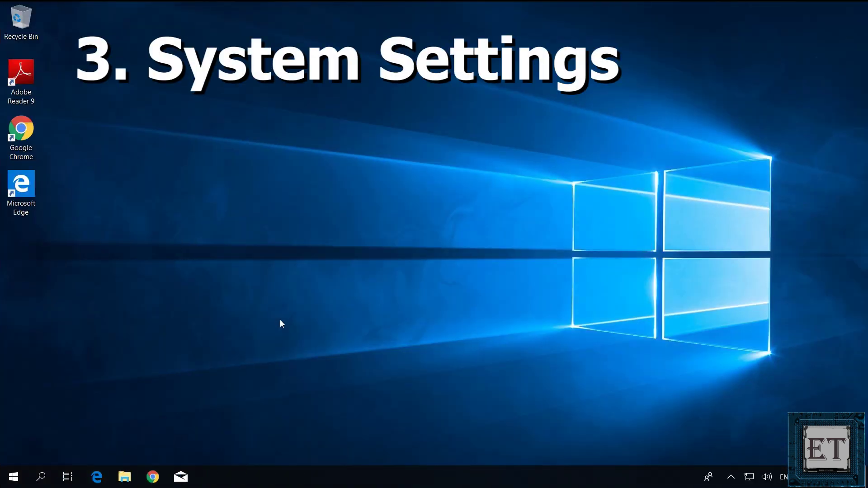
- Use Restart now under Advanced startup in Settings > Update & Security > Recovery
{"action": "left_click", "coordinate": [13, 476]}
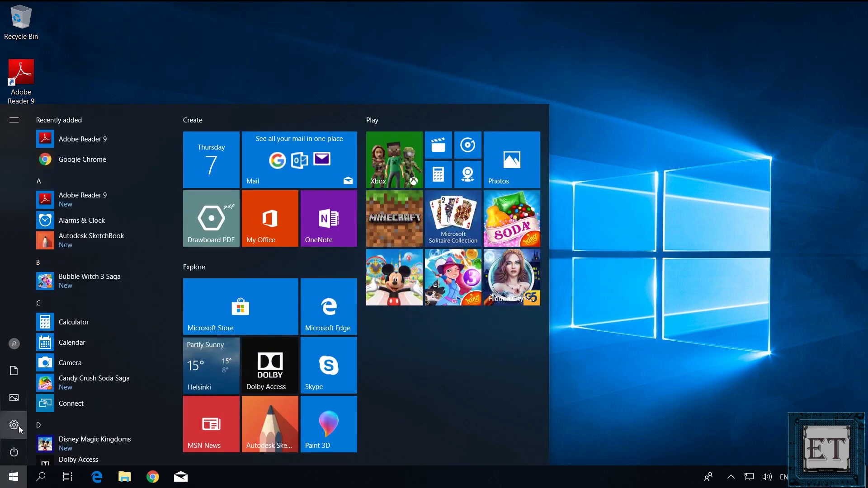
{"action": "left_click", "coordinate": [18, 425]}
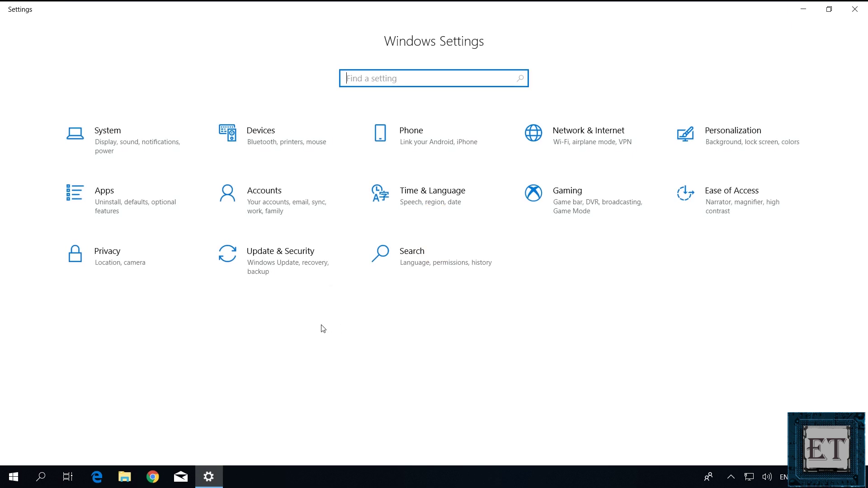
{"action": "left_click", "coordinate": [292, 267]}
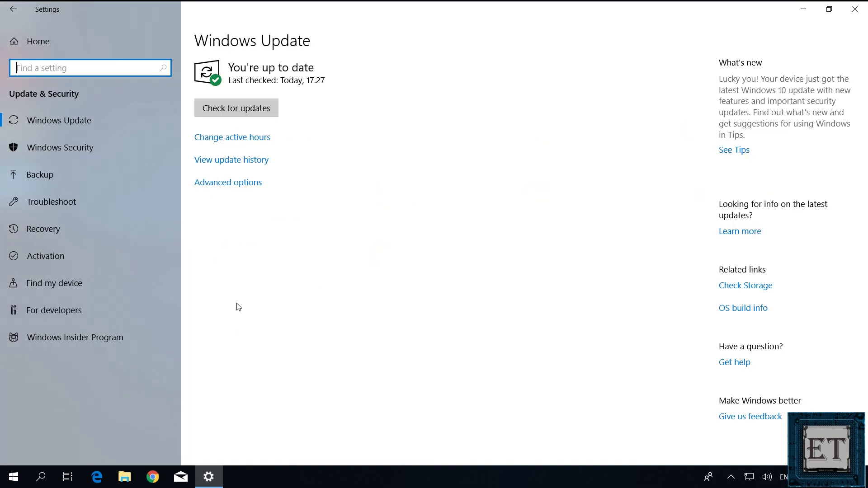
{"action": "left_click", "coordinate": [48, 231]}
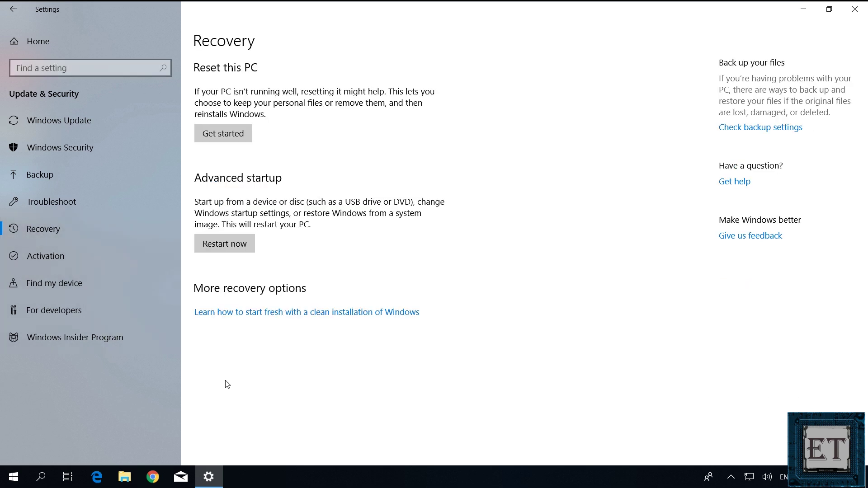
{"action": "left_click", "coordinate": [225, 247]}
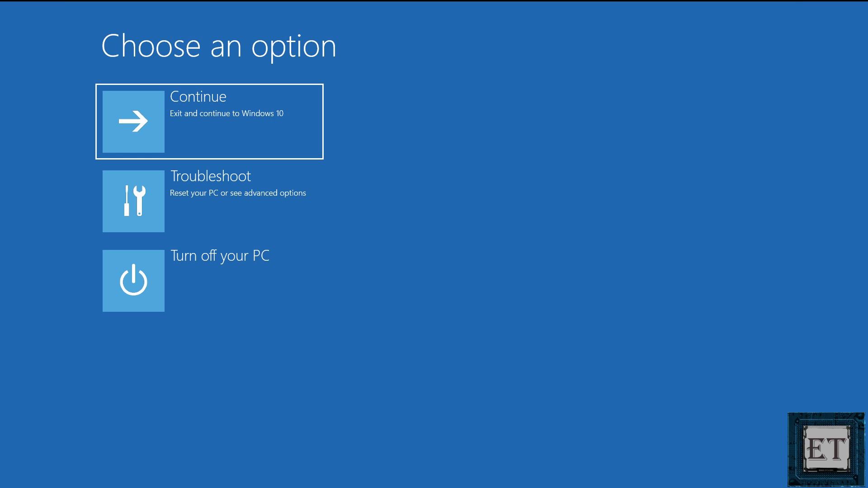
- Navigate Troubleshoot, Advanced options and Startup Settings, then restart for the numbered startup choices
{"action": "left_click", "coordinate": [183, 210]}
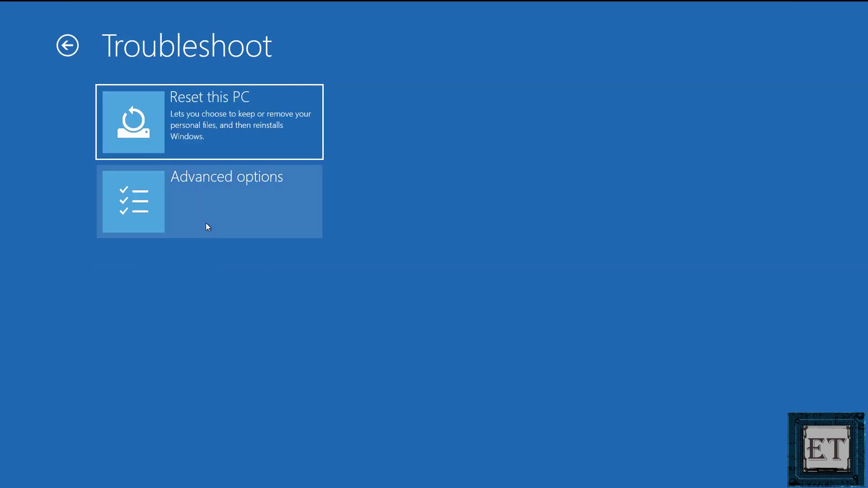
{"action": "left_click", "coordinate": [209, 226]}
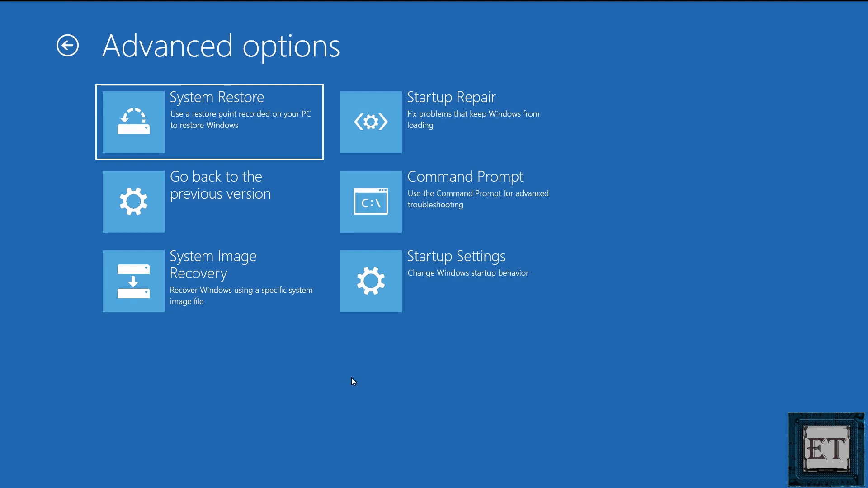
{"action": "left_click", "coordinate": [421, 298]}
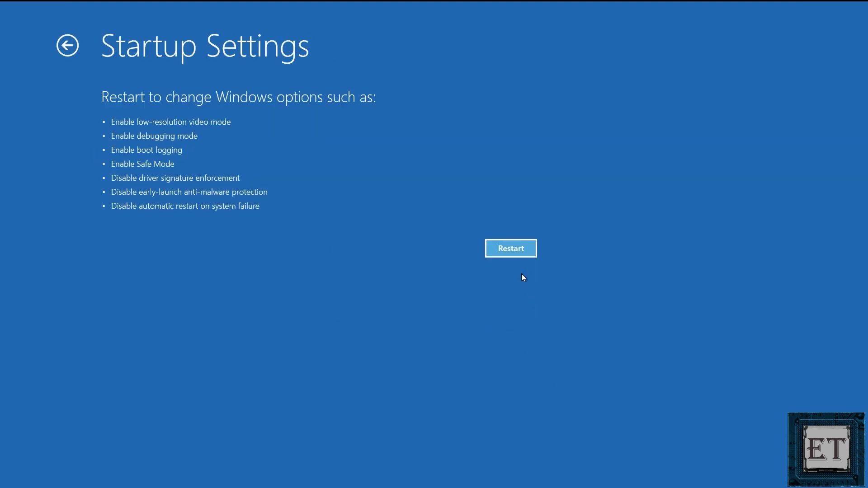
{"action": "left_click", "coordinate": [510, 249]}
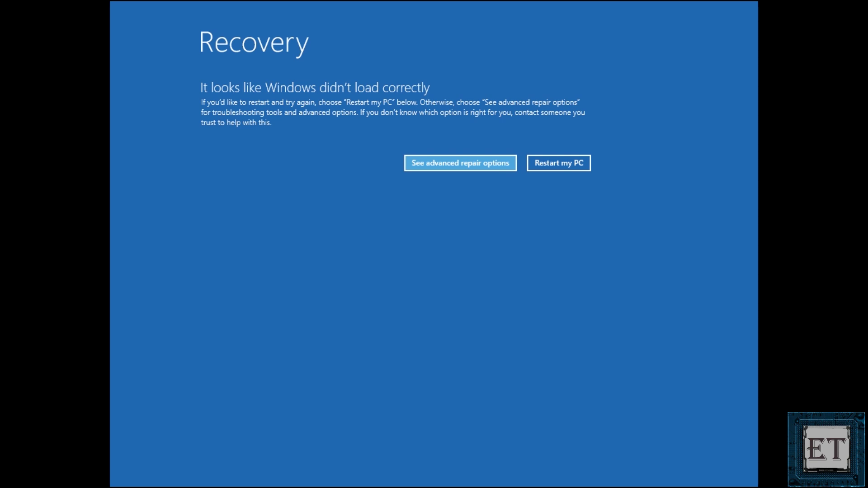
- From advanced repair options, go to Troubleshoot > Advanced options > Startup Settings
{"action": "left_click", "coordinate": [445, 163]}
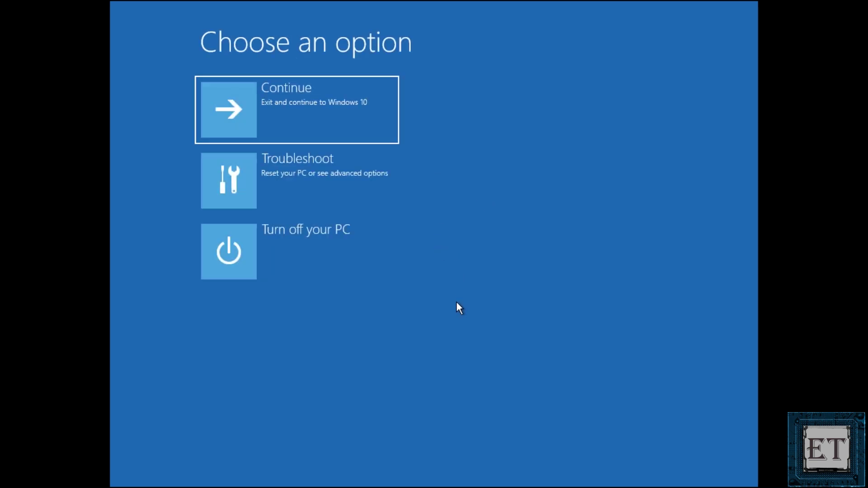
{"action": "left_click", "coordinate": [324, 195]}
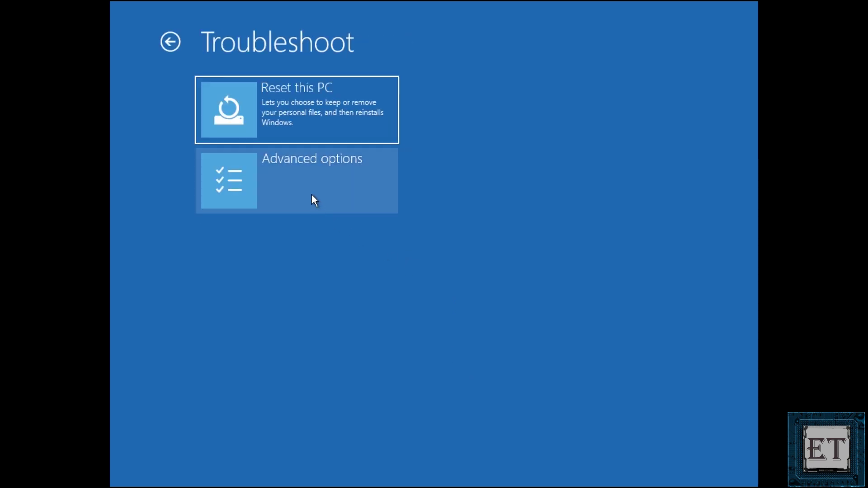
{"action": "left_click", "coordinate": [311, 194]}
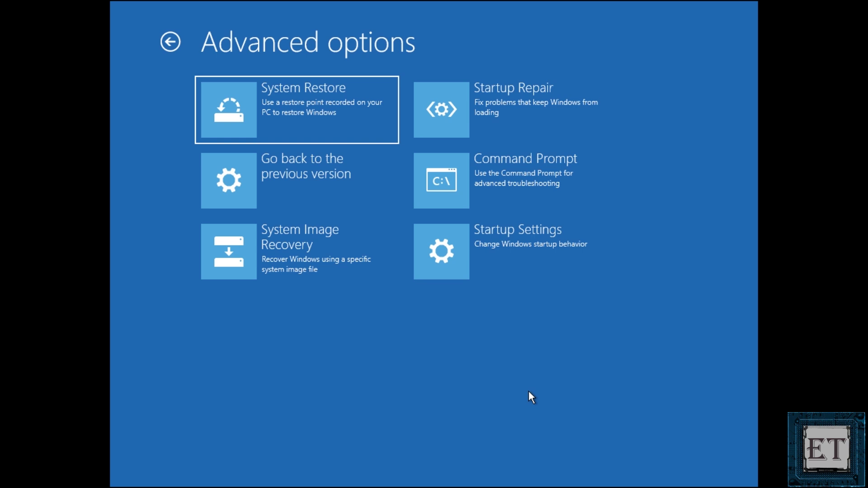
{"action": "left_click", "coordinate": [526, 242]}
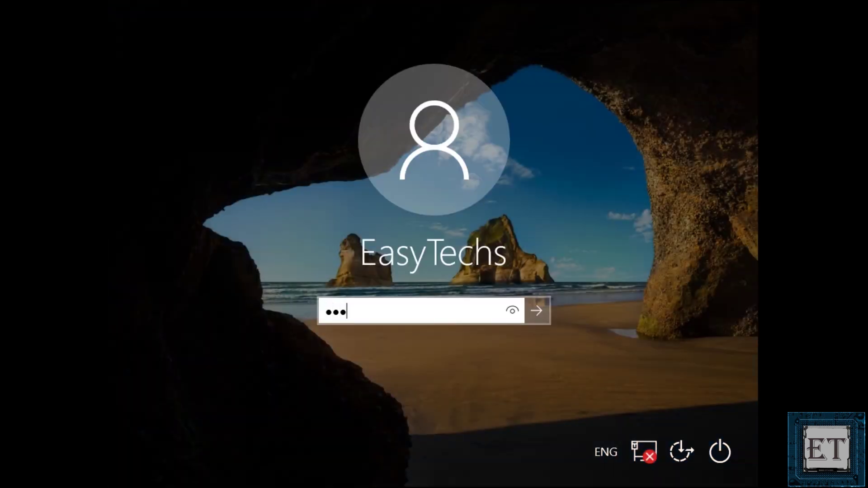
- Enter the account password to sign in to the Safe Mode desktop
{"action": "type", "text": "4"}
{"action": "key", "text": "Return"}
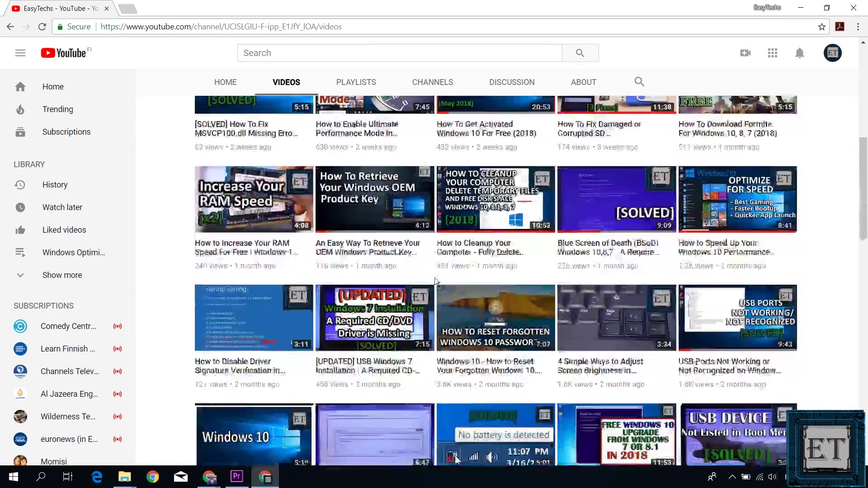
- Play the channel's 'Install Windows 10 From A USB Flash Drive' video
{"action": "scroll", "coordinate": [436, 281], "scroll_direction": "down", "scroll_amount": 7}
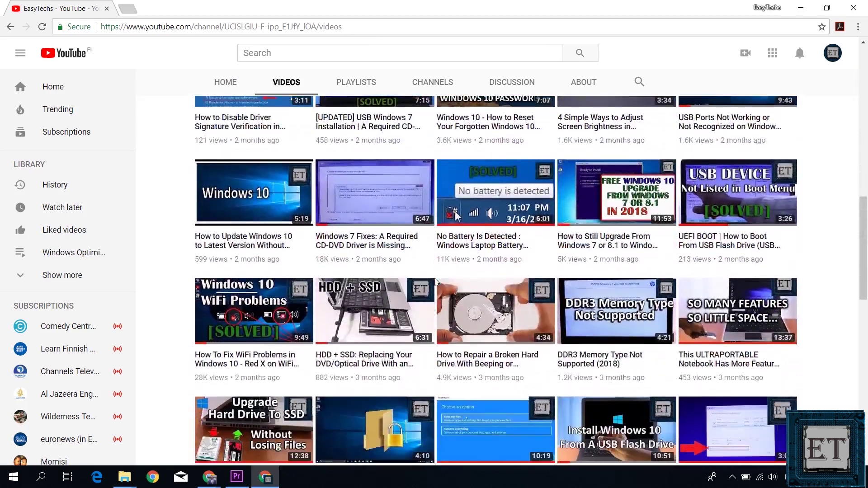
{"action": "scroll", "coordinate": [435, 281], "scroll_direction": "down", "scroll_amount": 2}
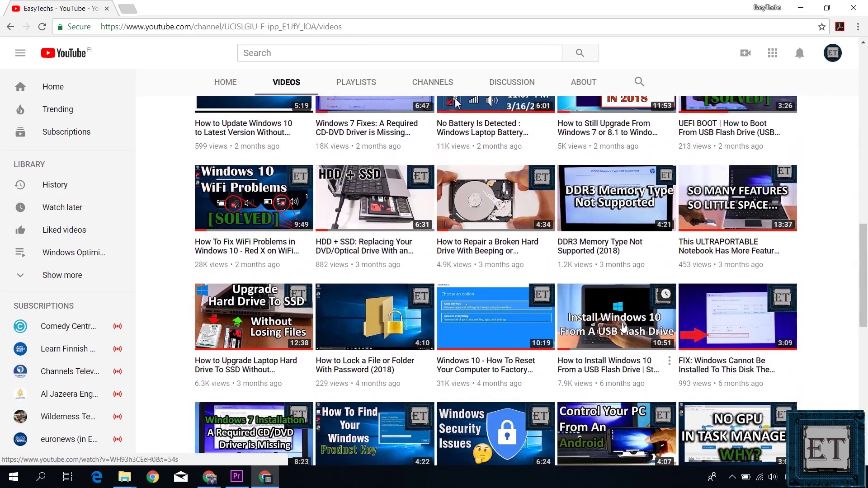
{"action": "left_click", "coordinate": [624, 328]}
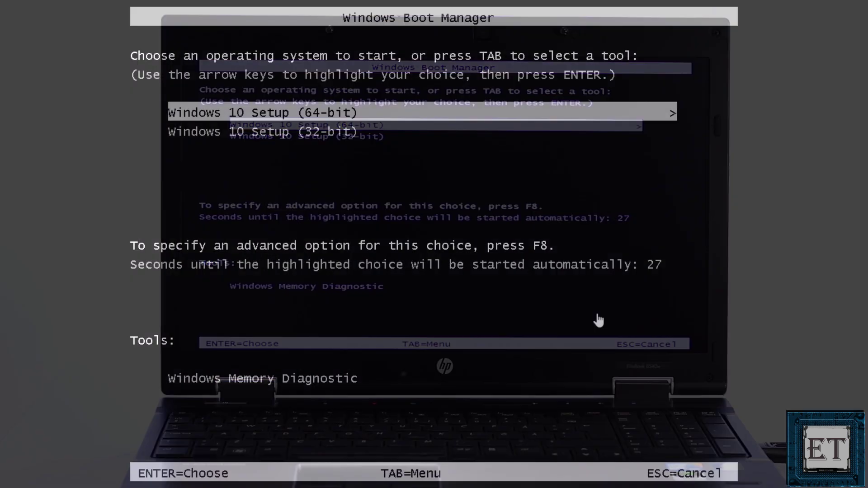
- Boot Windows 10 Setup (64-bit) and continue past the language preferences
{"action": "key", "text": "Down"}
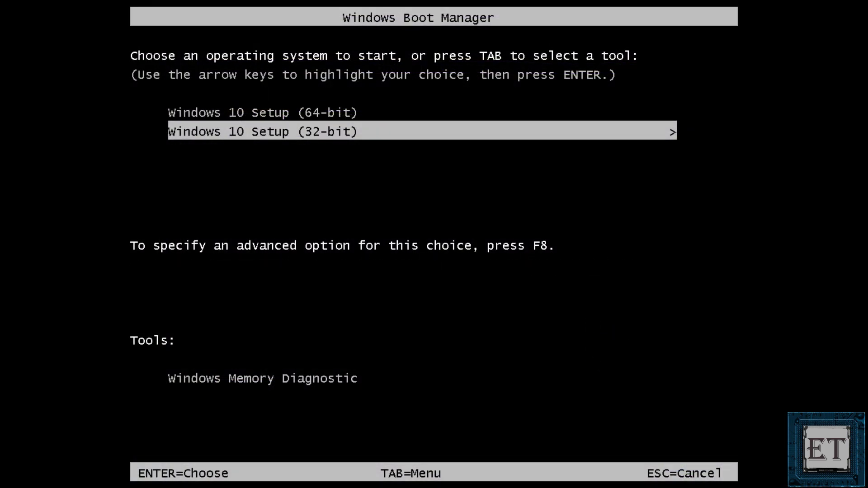
{"action": "key", "text": "Up"}
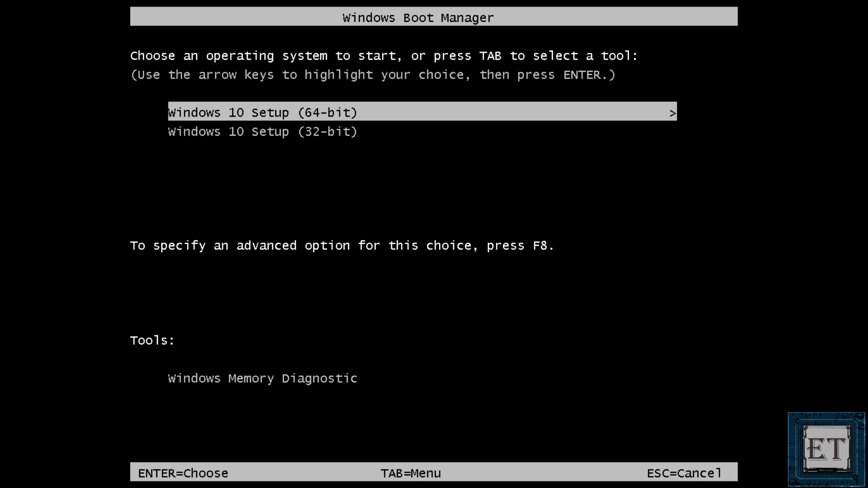
{"action": "key", "text": "Return"}
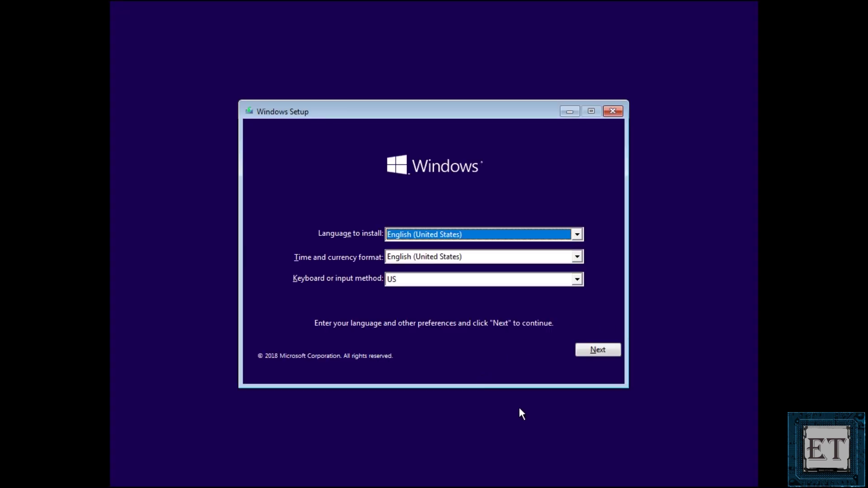
{"action": "left_click", "coordinate": [602, 353]}
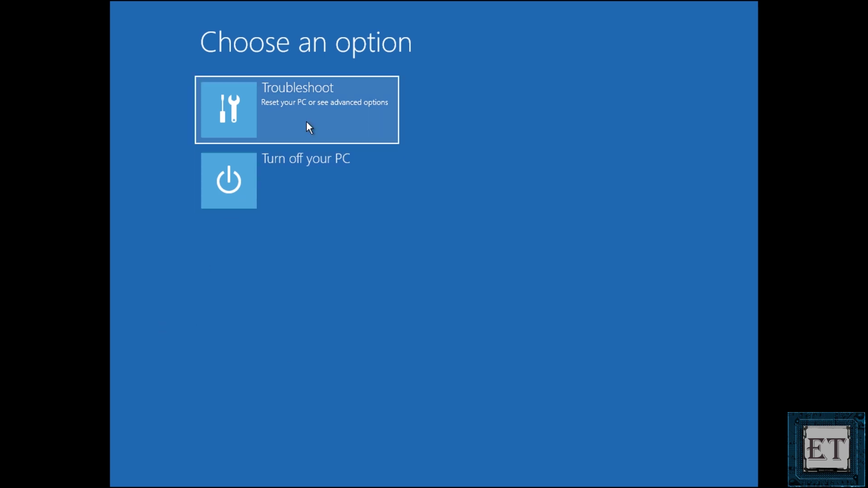
- Open the recovery Command Prompt via Troubleshoot > Advanced options
{"action": "left_click", "coordinate": [306, 122]}
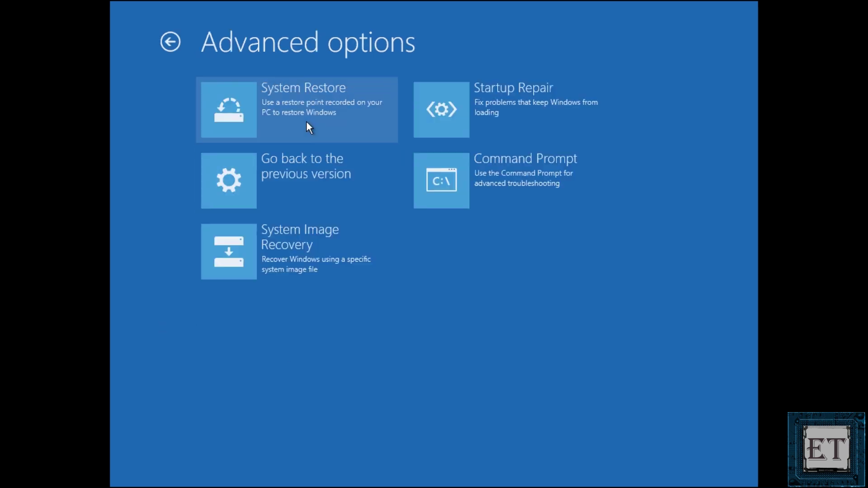
{"action": "left_click", "coordinate": [307, 127]}
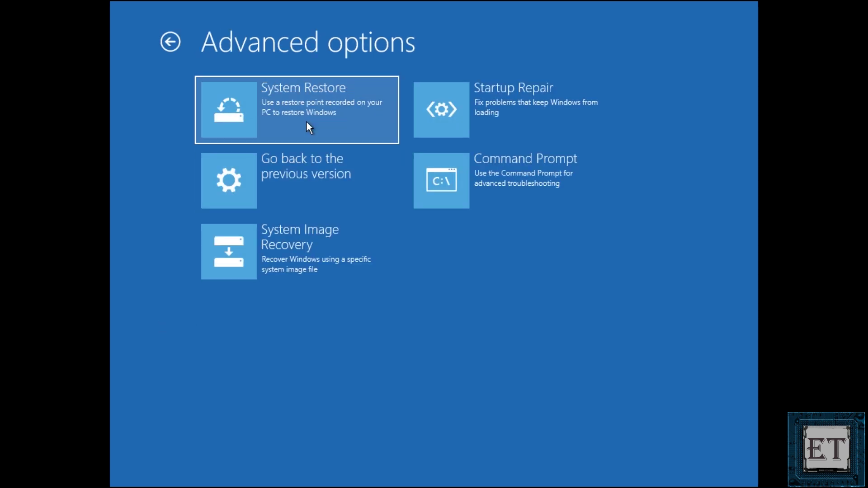
{"action": "left_click", "coordinate": [483, 181]}
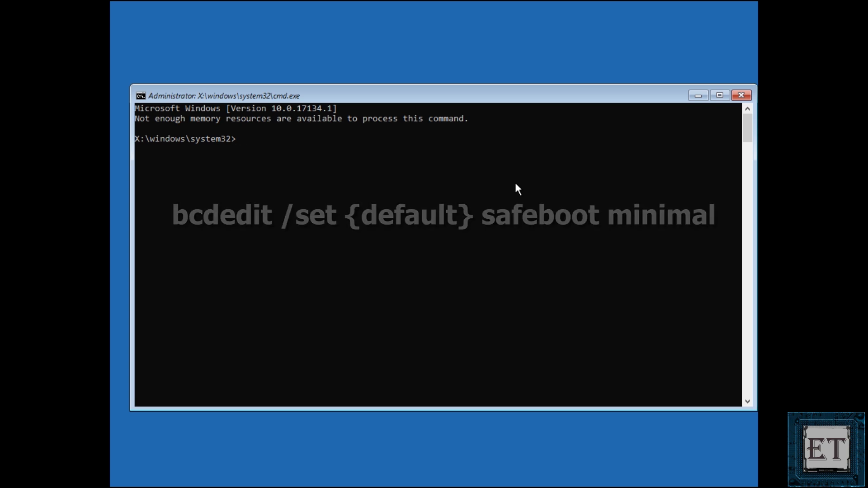
- Run 'bcdedit /set {default} safeboot minimal', then exit Command Prompt
{"action": "type", "text": "bcdedit"}
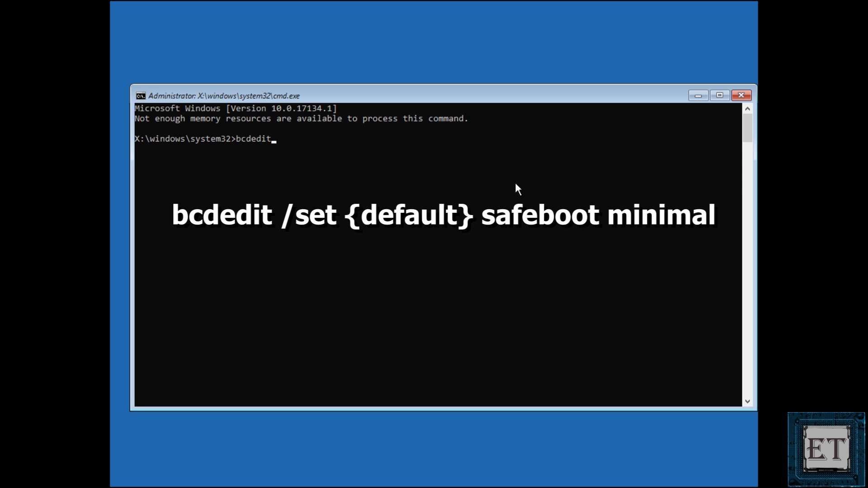
{"action": "type", "text": " /set {}"}
{"action": "key", "text": "Left"}
{"action": "type", "text": "default"}
{"action": "key", "text": "End"}
{"action": "type", "text": "safebo"}
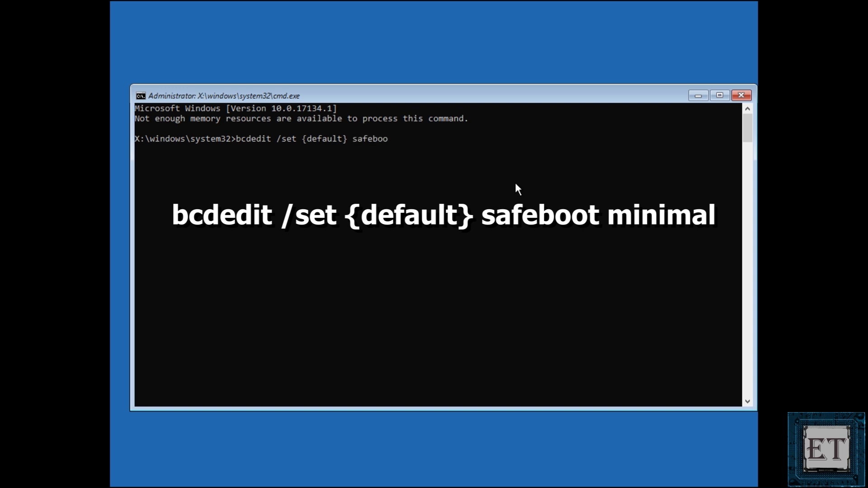
{"action": "type", "text": "ot minimal"}
{"action": "key", "text": "Return"}
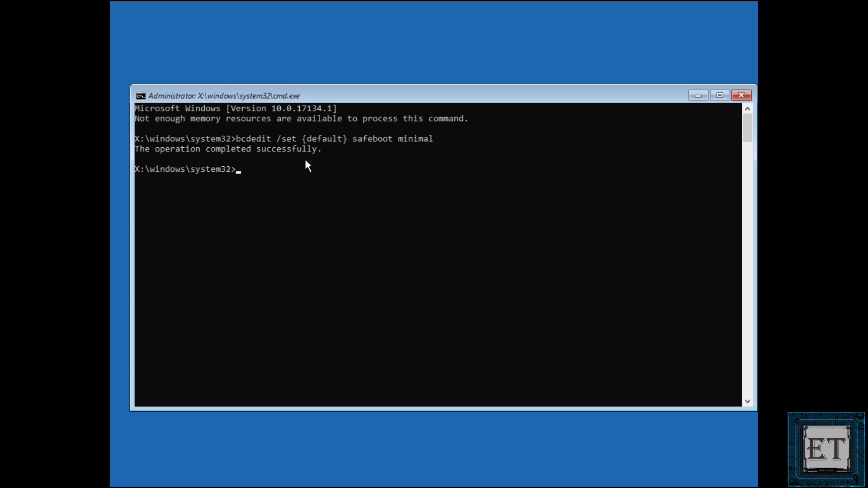
{"action": "type", "text": "exit"}
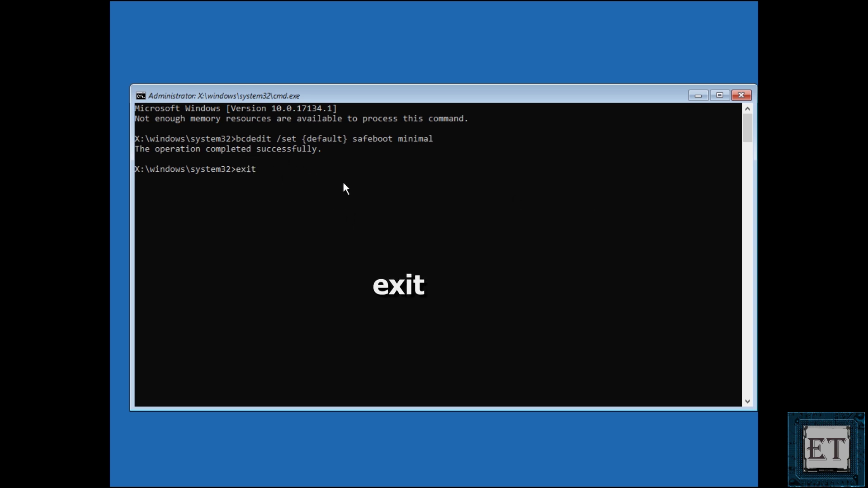
{"action": "key", "text": "Return"}
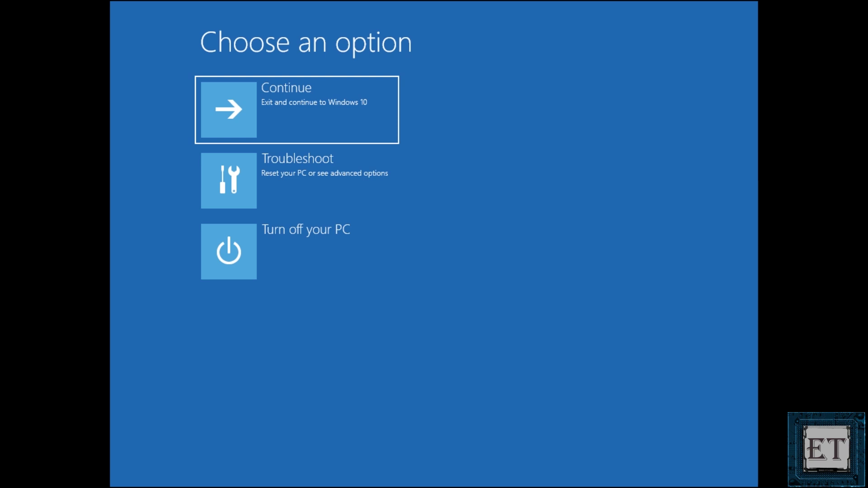
- Continue from the Choose an option screen to boot Windows 10
{"action": "left_click", "coordinate": [296, 120]}
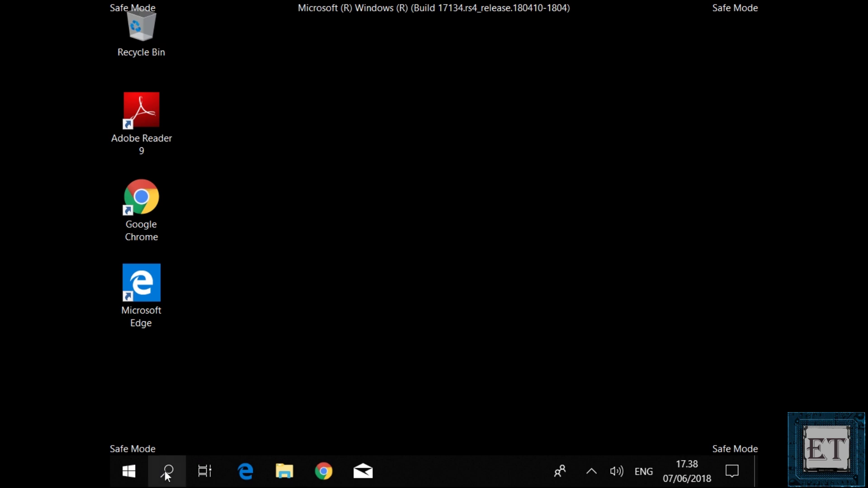
- Open System Configuration by running msconfig from the Run dialog
{"action": "left_click", "coordinate": [175, 468]}
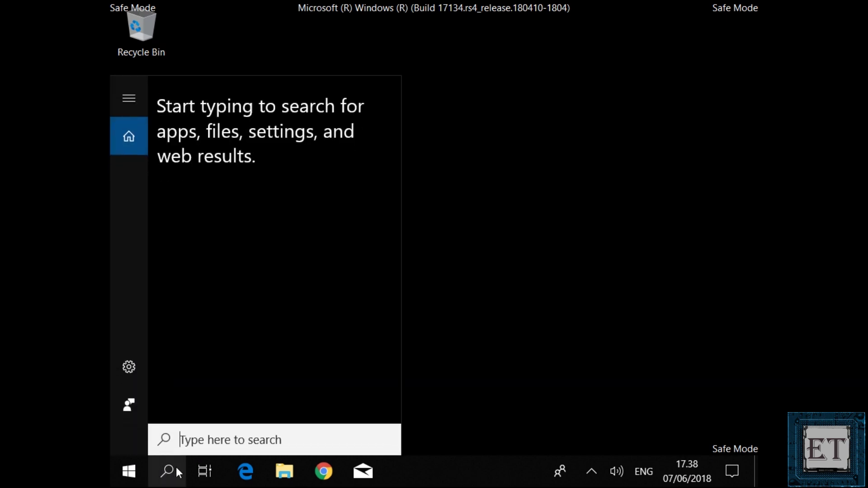
{"action": "type", "text": "run"}
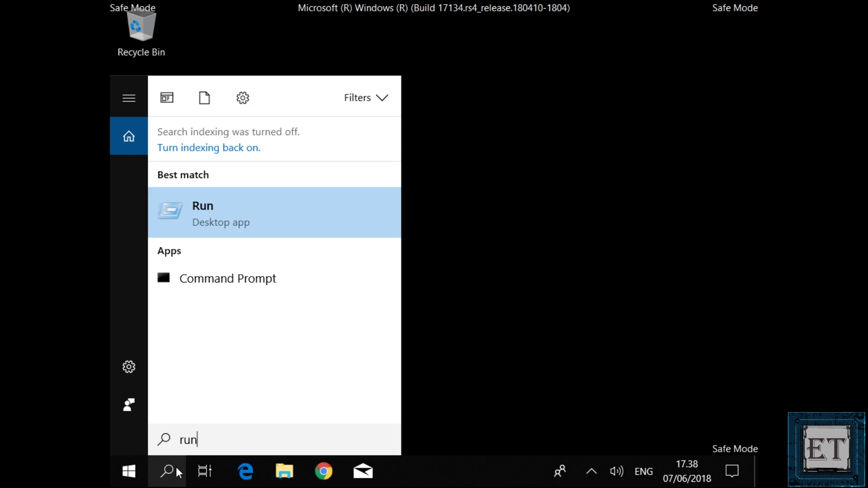
{"action": "left_click", "coordinate": [194, 207]}
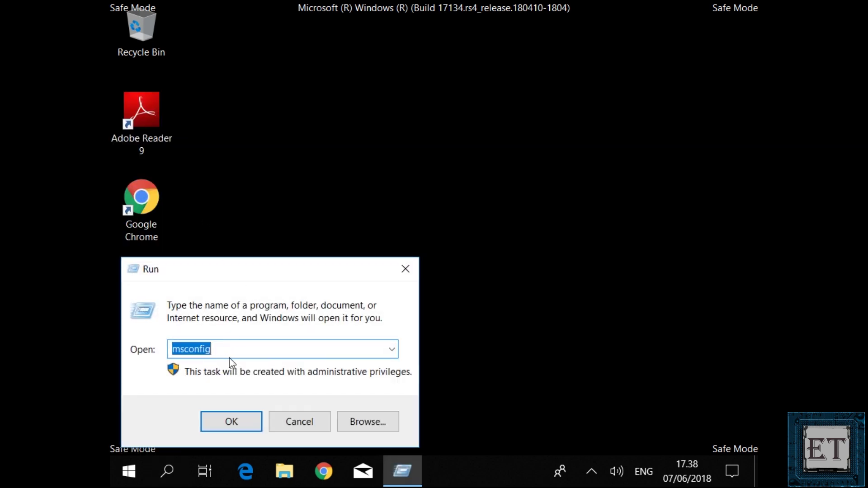
{"action": "left_click", "coordinate": [235, 422]}
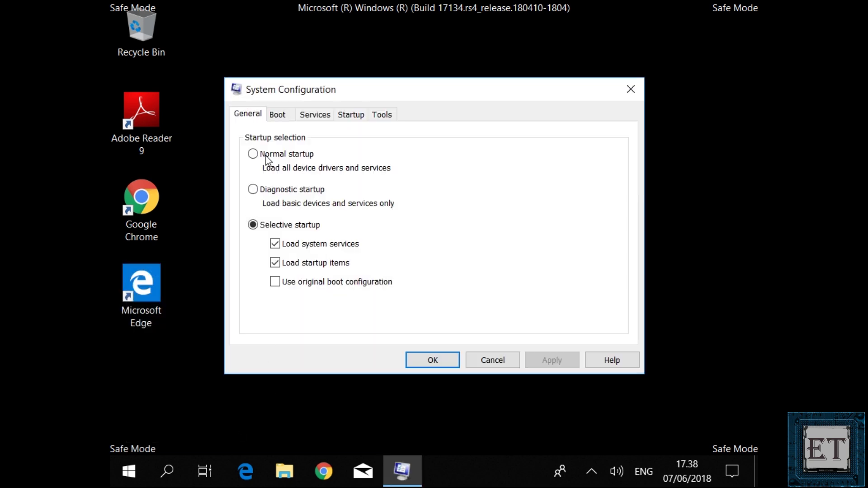
- Uncheck Safe boot on the Boot tab, apply, and restart now
{"action": "left_click", "coordinate": [280, 116]}
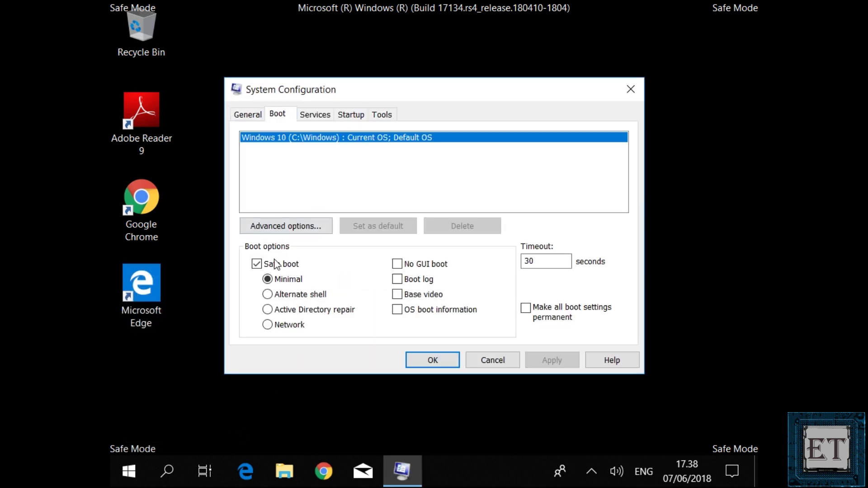
{"action": "left_click", "coordinate": [258, 266]}
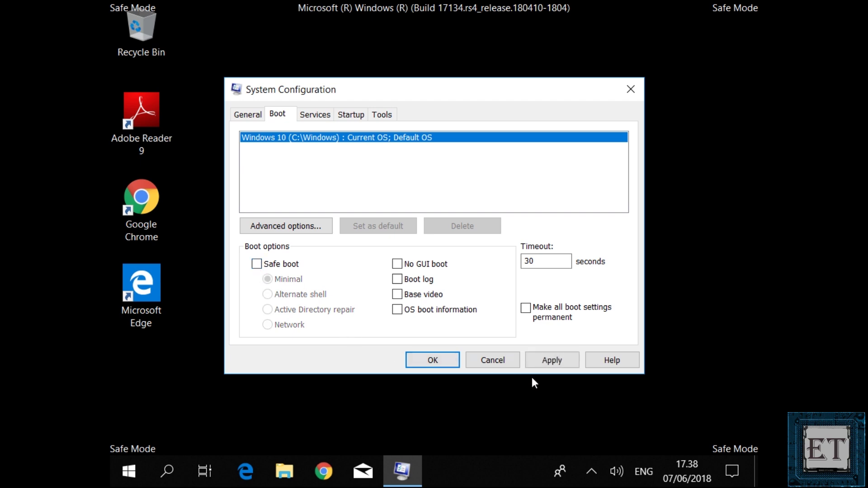
{"action": "left_click", "coordinate": [553, 361]}
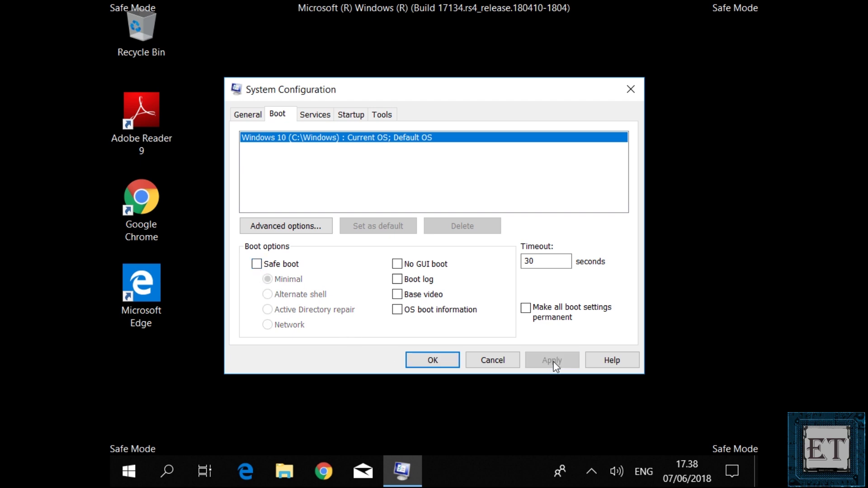
{"action": "left_click", "coordinate": [440, 361]}
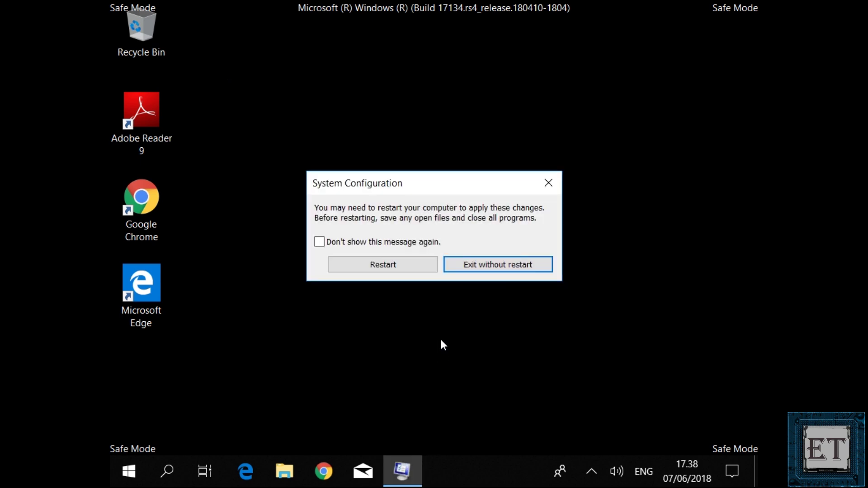
{"action": "left_click", "coordinate": [390, 271]}
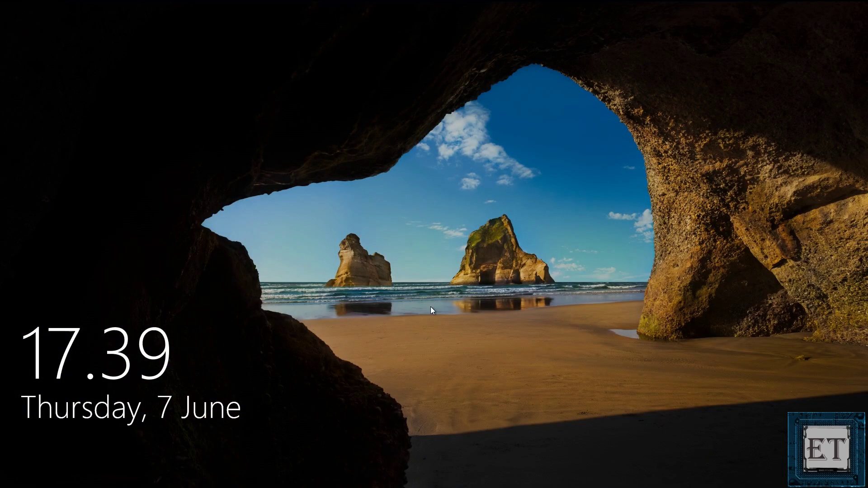
- Sign in from the lock screen with the account password
{"action": "left_click", "coordinate": [430, 307]}
{"action": "type", "text": "••"}
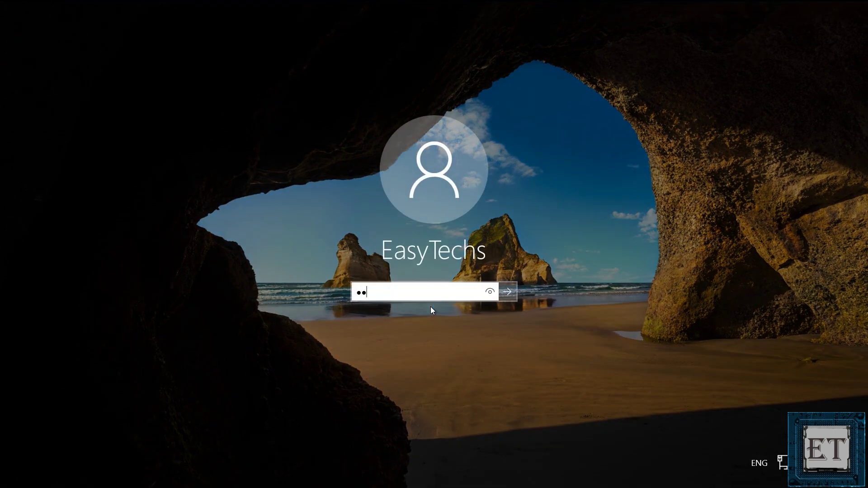
{"action": "type", "text": "•"}
{"action": "key", "text": "Return"}
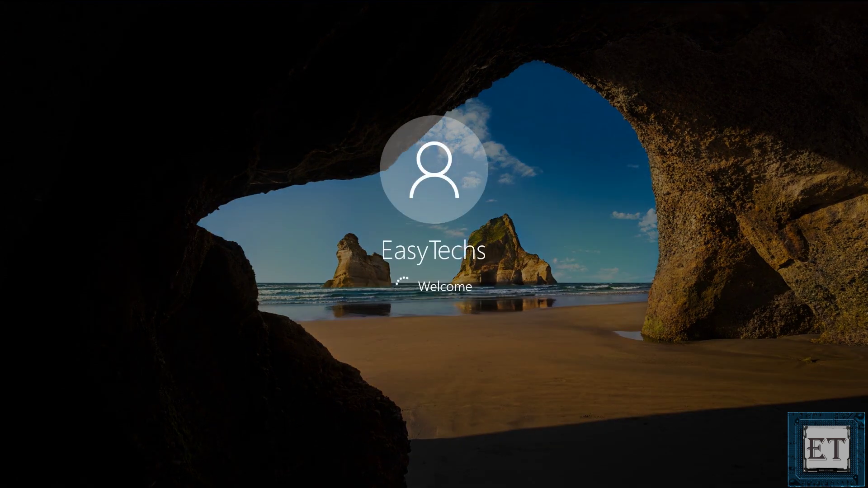